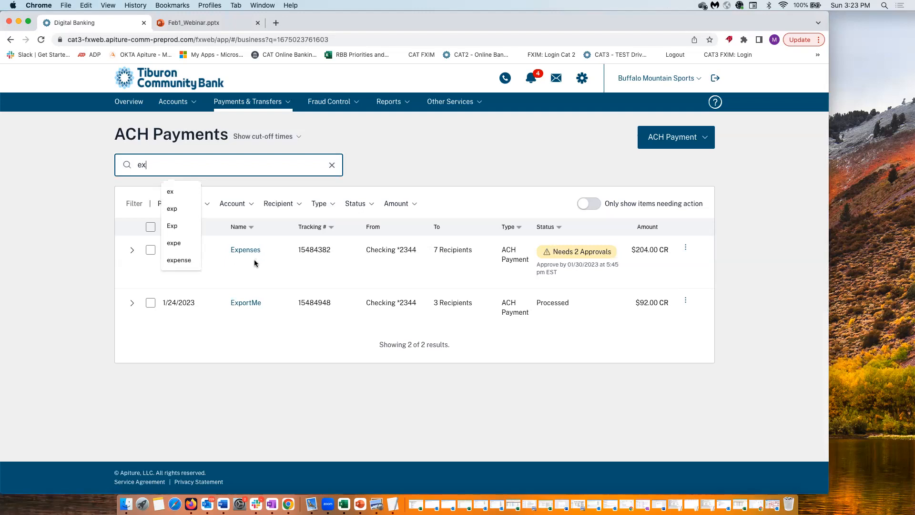
# Select the Expenses and ExportMe payments and request copies of both
pyautogui.click(151, 249)
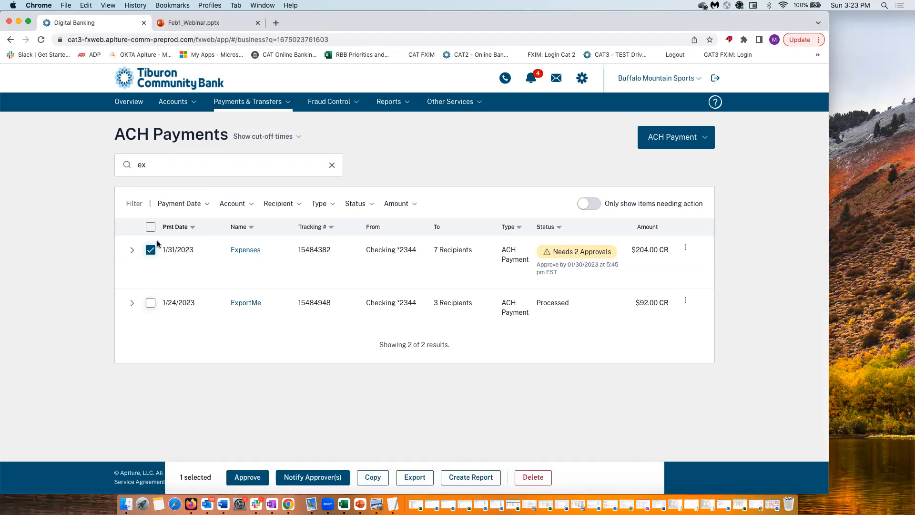
pyautogui.click(150, 303)
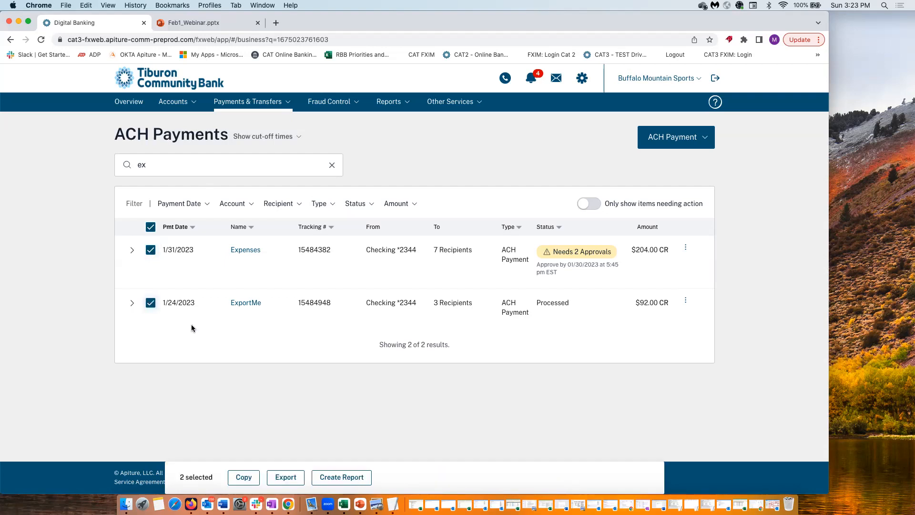
pyautogui.click(243, 477)
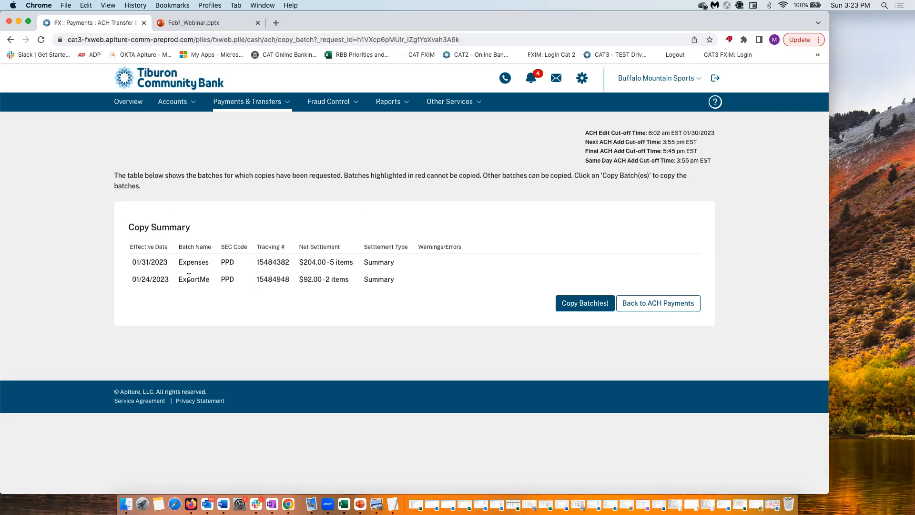
# Go back to the unfiltered ACH Payments list from the Copy Summary without copying any batches
pyautogui.click(627, 304)
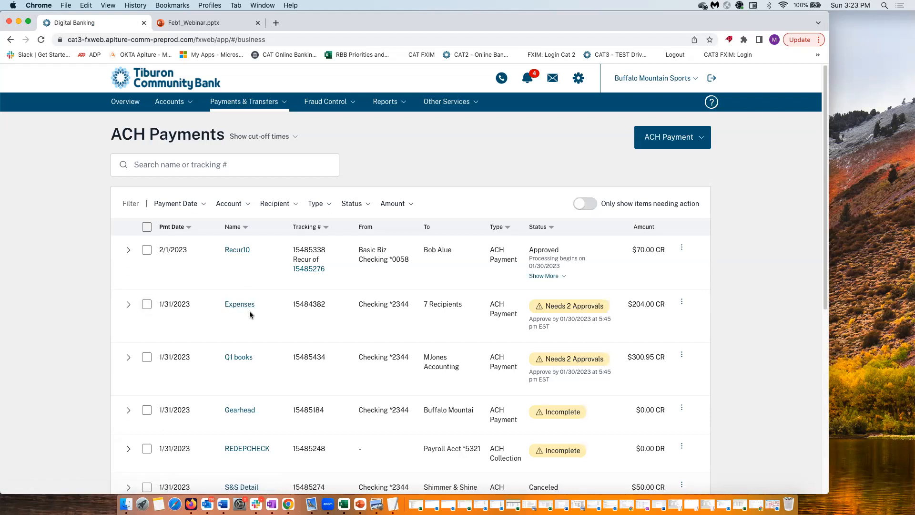
# Open the Expenses payment's detail page and copy it through More Actions
pyautogui.click(682, 301)
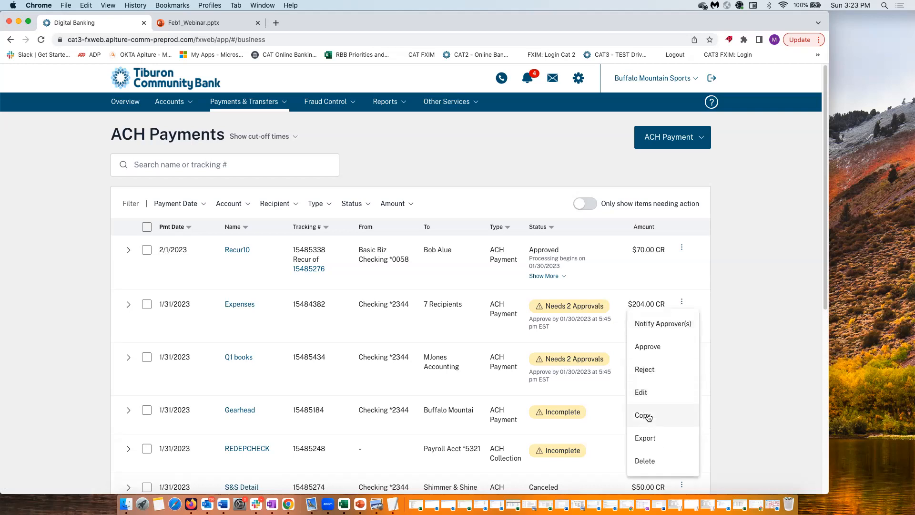
pyautogui.click(244, 315)
pyautogui.click(242, 303)
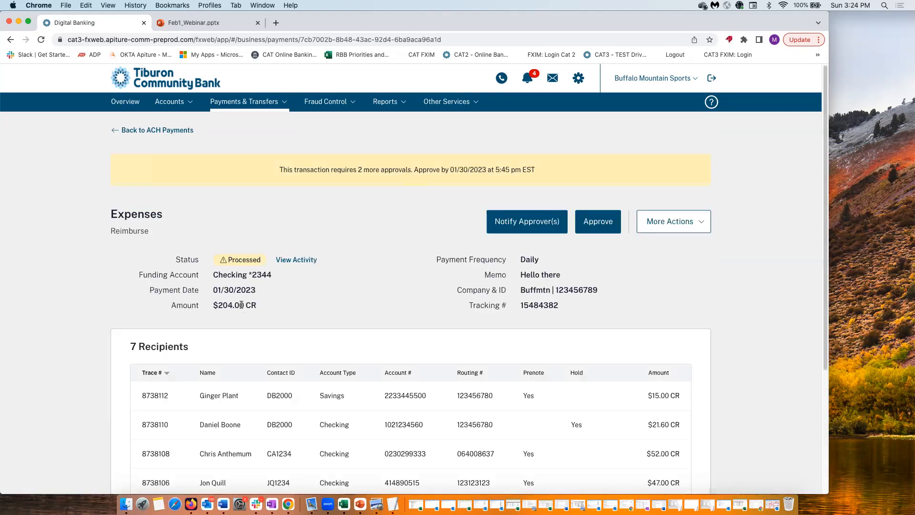
pyautogui.click(666, 228)
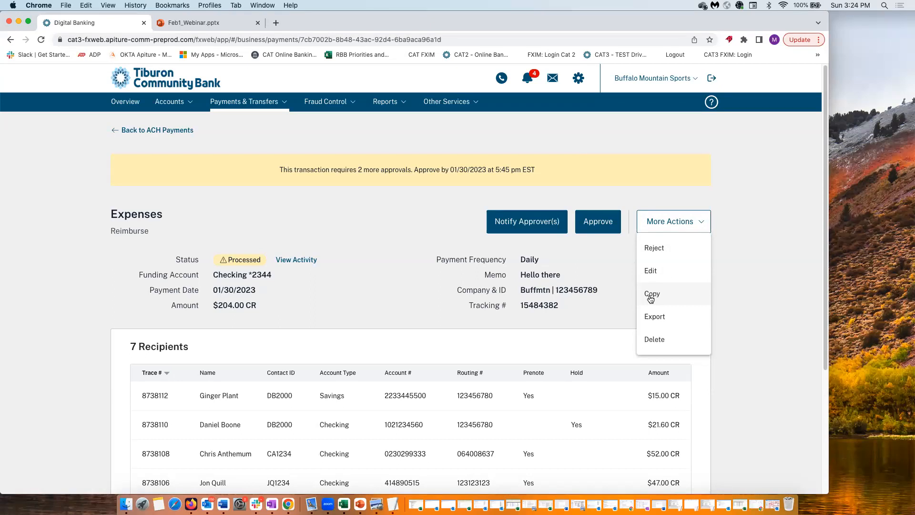
pyautogui.click(650, 296)
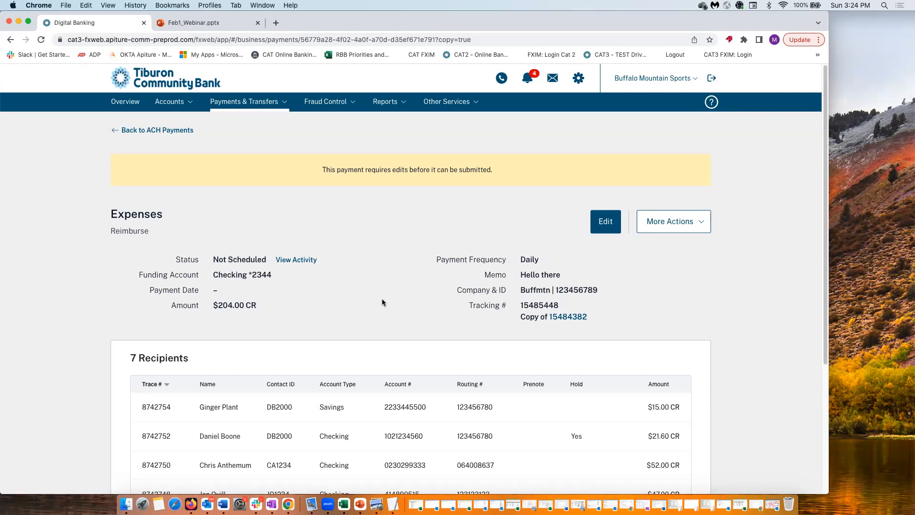
# Open the copied Expenses payment, tracking 15485448, for editing
pyautogui.scroll(-1, 393, 303)
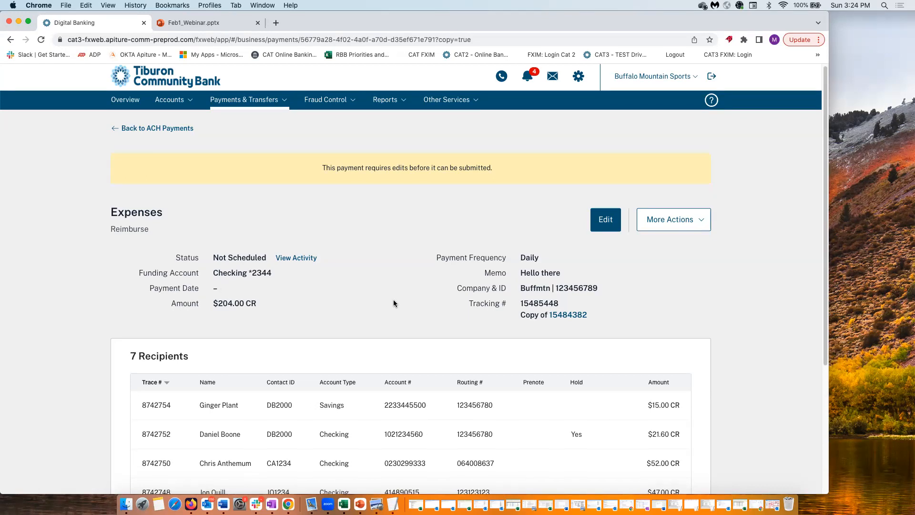
pyautogui.click(667, 219)
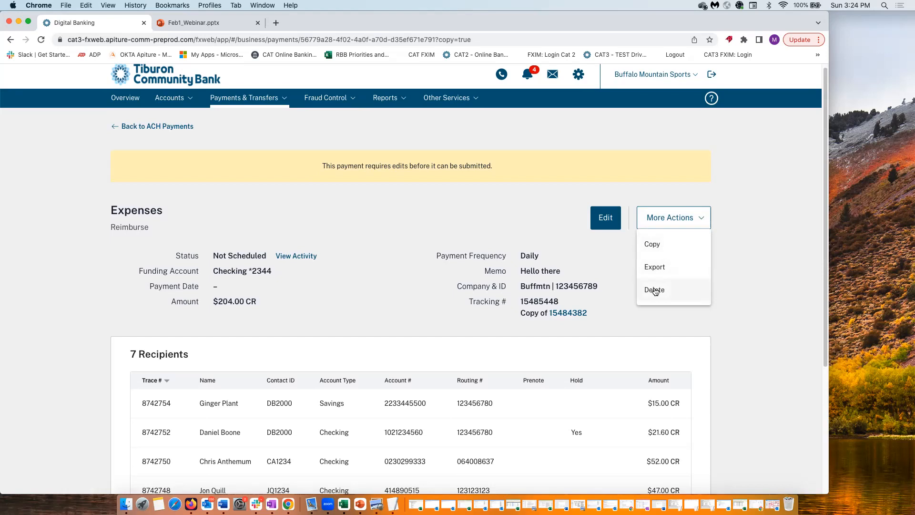
pyautogui.click(606, 219)
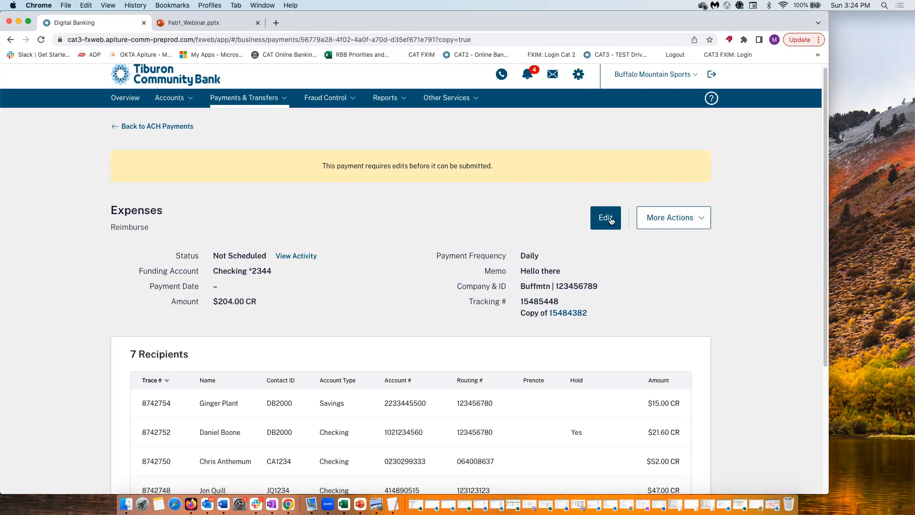
pyautogui.click(610, 218)
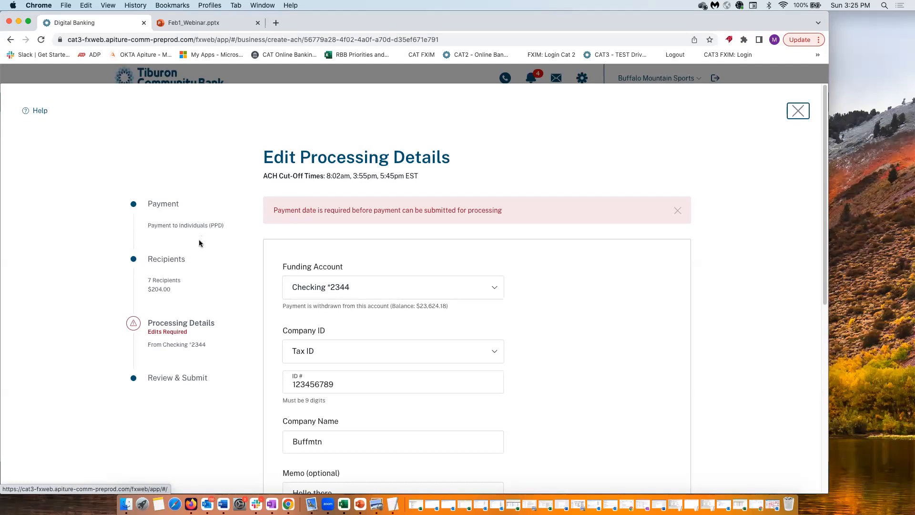
# Remove the hold on the $21.60 recipient, bringing the total to $225.60, then proceed
pyautogui.click(178, 259)
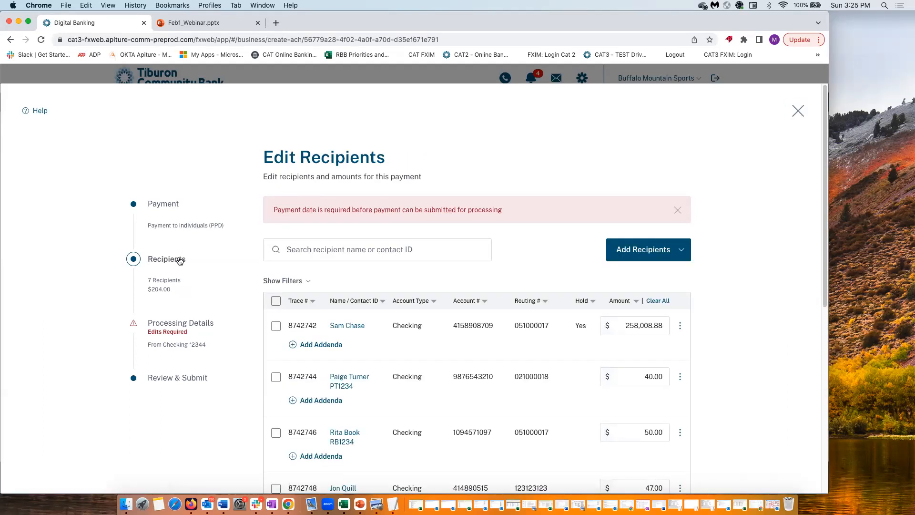
pyautogui.scroll(-4, 591, 313)
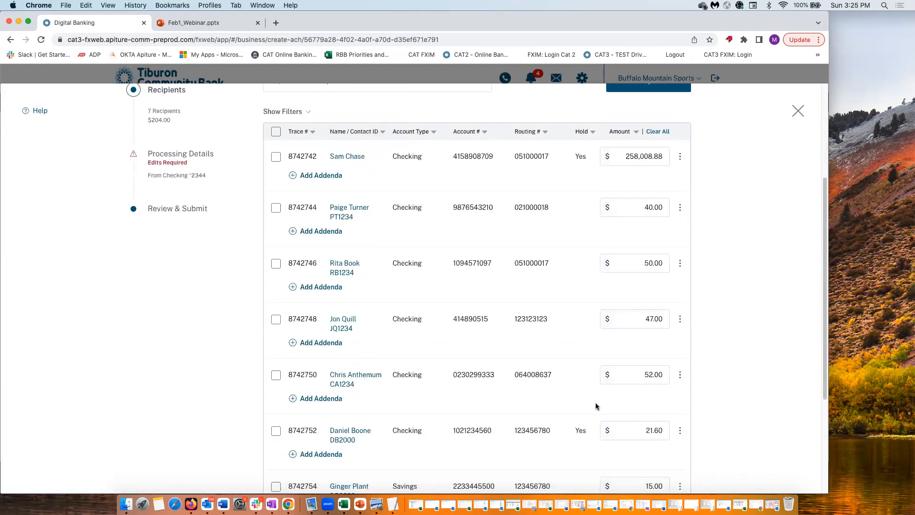
pyautogui.click(680, 432)
pyautogui.click(653, 408)
pyautogui.scroll(-1, 590, 417)
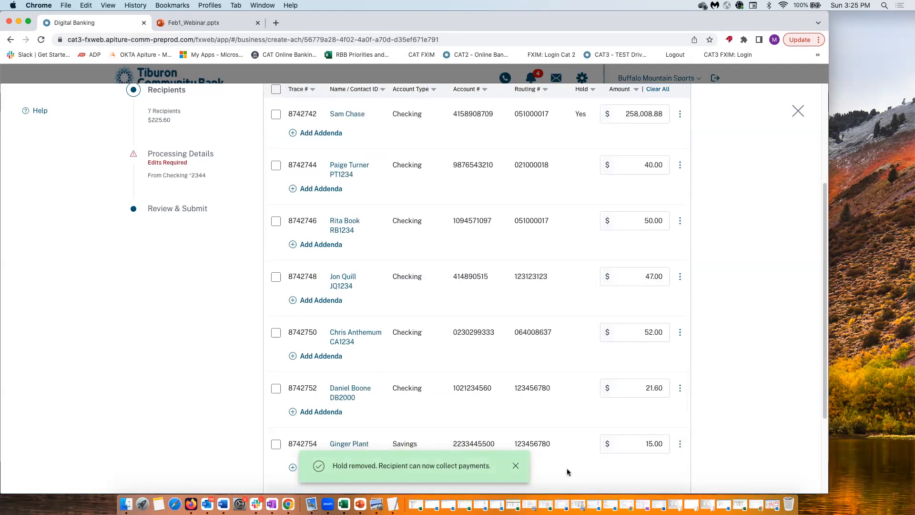
pyautogui.click(513, 467)
pyautogui.scroll(-3, 286, 455)
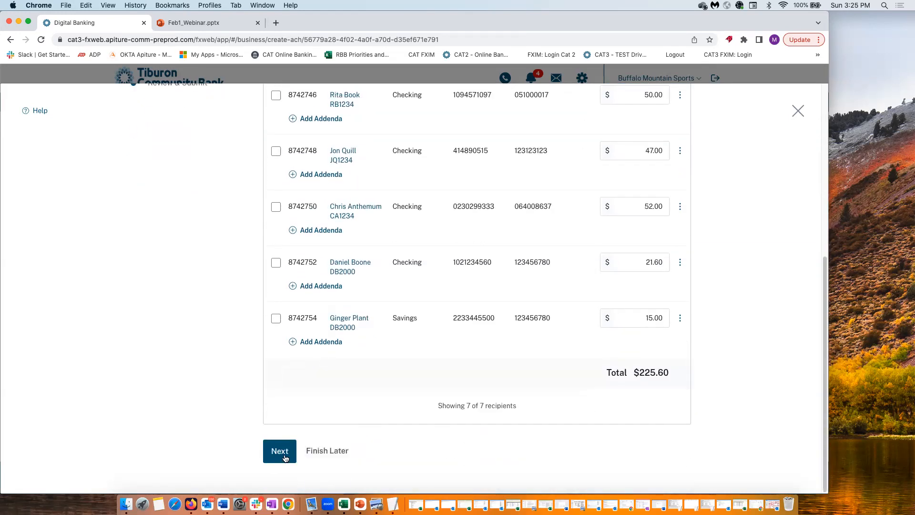
pyautogui.click(281, 452)
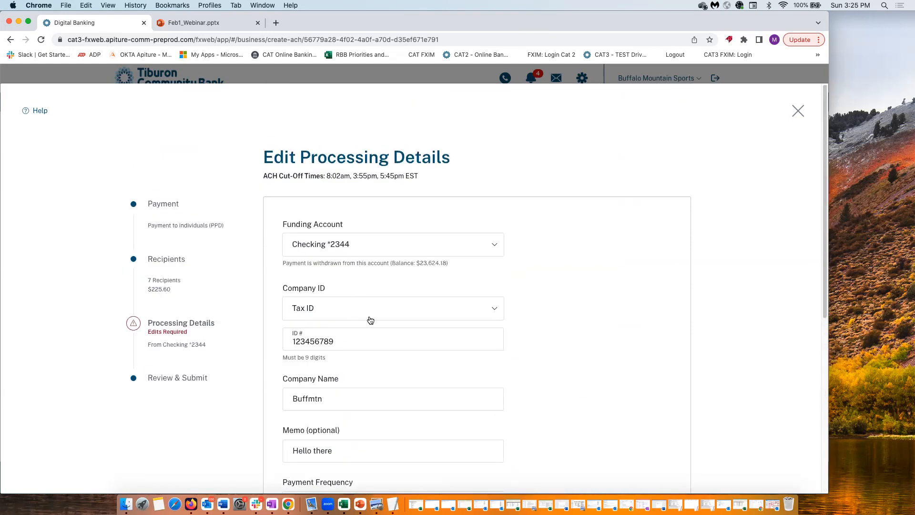
# Make the copy a Single payment dated February 7, 2023, and proceed to review
pyautogui.scroll(-3, 345, 388)
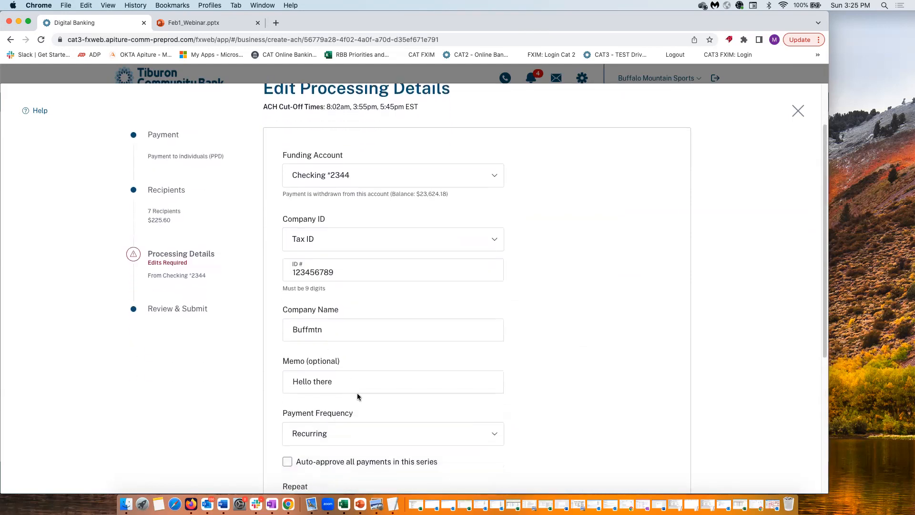
pyautogui.scroll(-4, 356, 392)
pyautogui.click(316, 341)
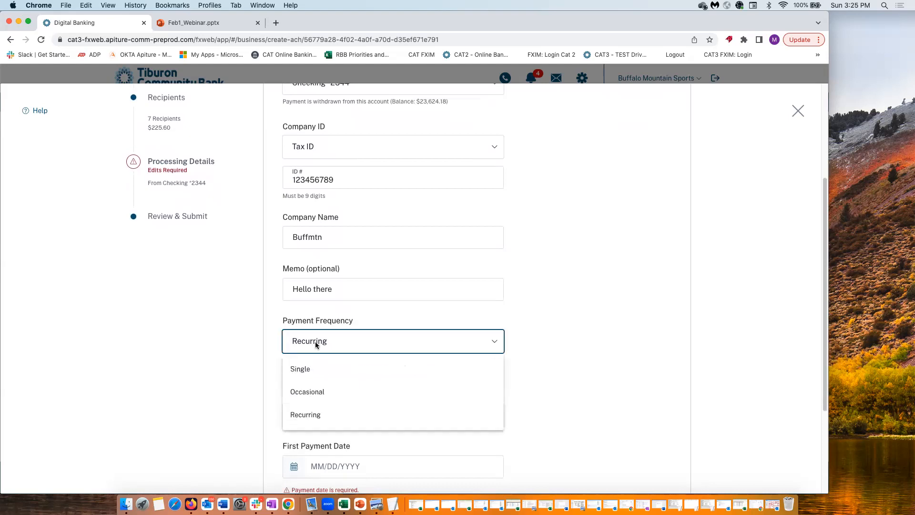
pyautogui.click(302, 369)
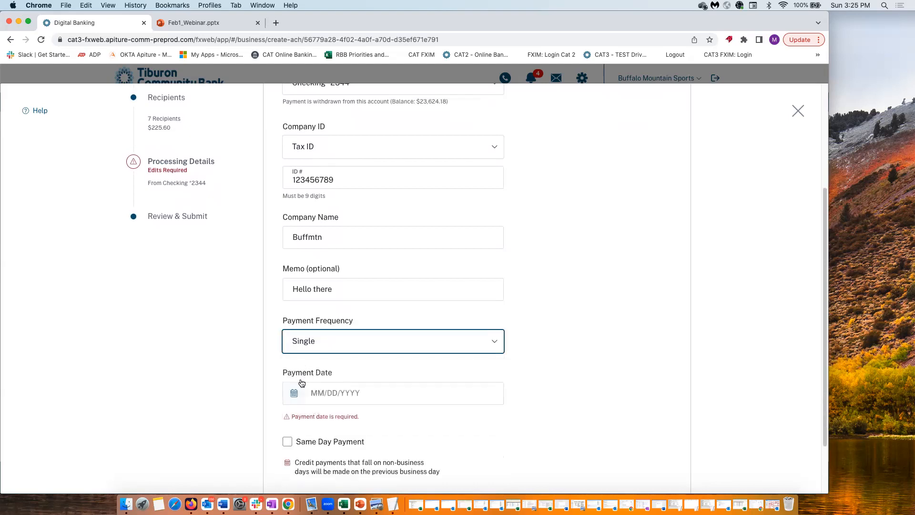
pyautogui.click(294, 392)
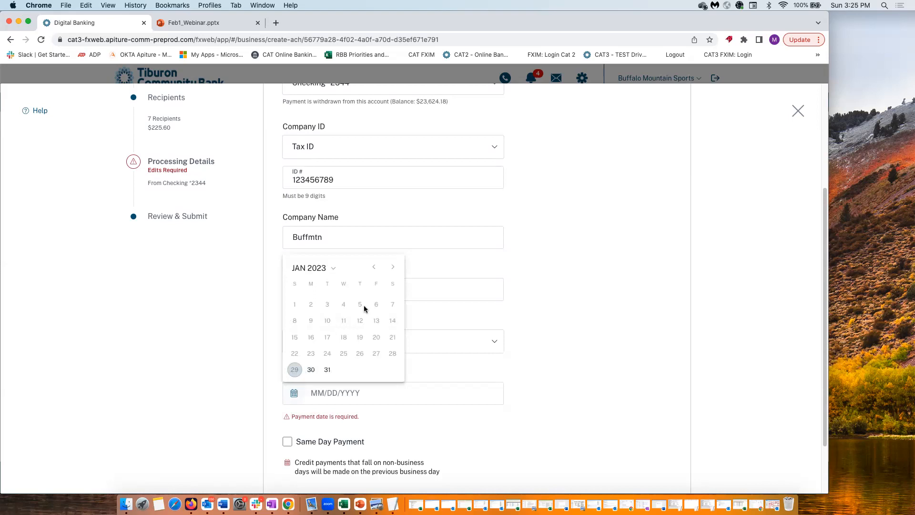
pyautogui.click(393, 267)
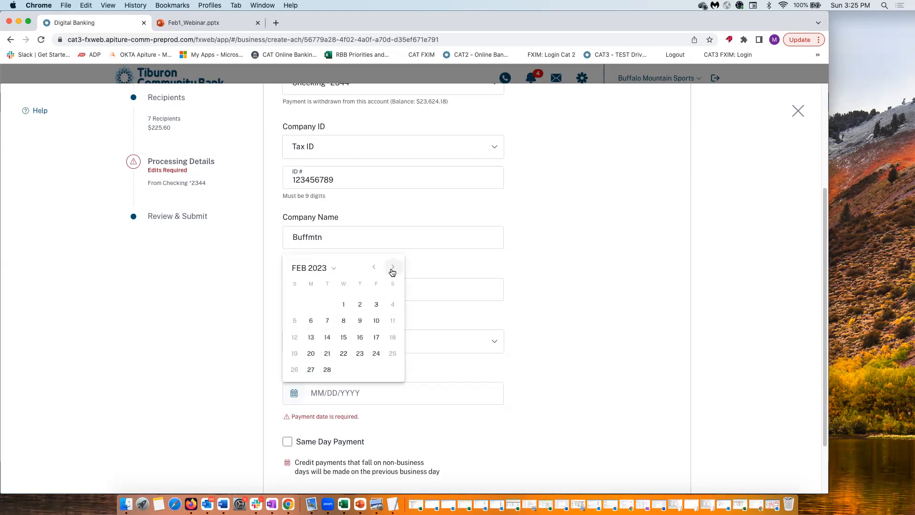
pyautogui.click(325, 321)
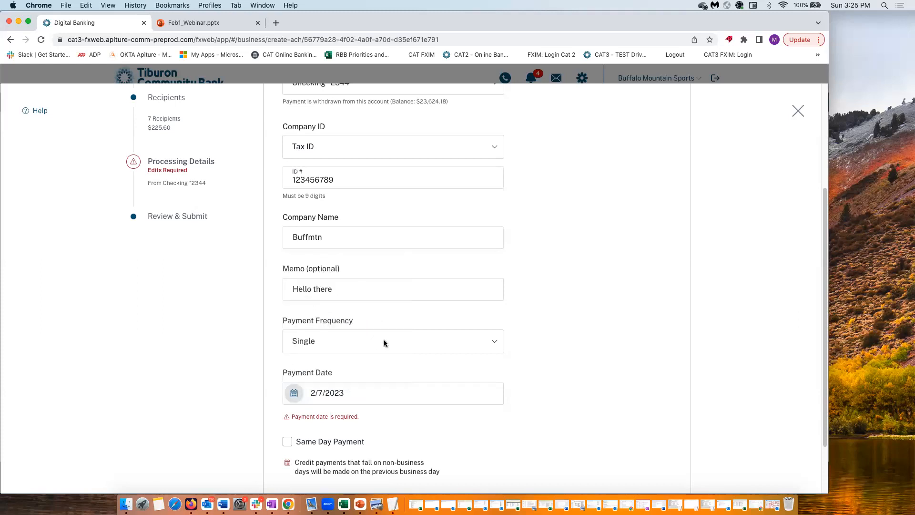
pyautogui.scroll(-3, 384, 342)
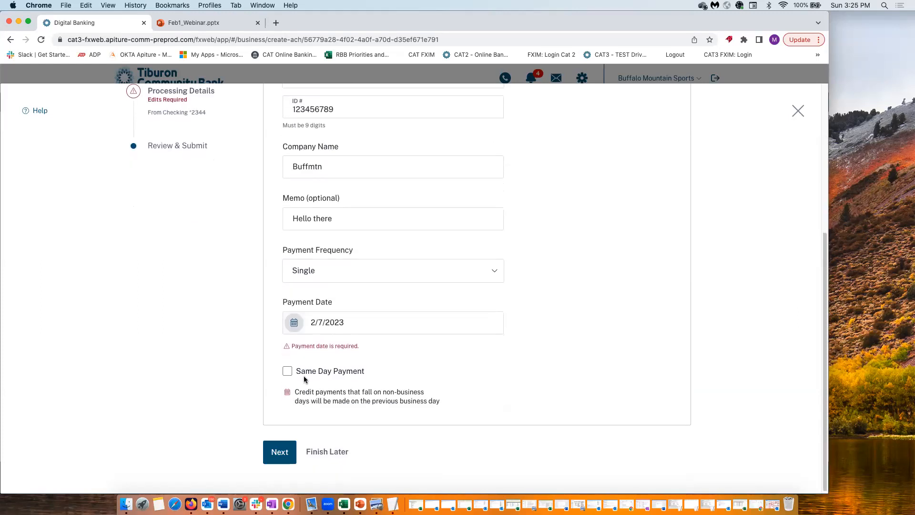
pyautogui.click(279, 453)
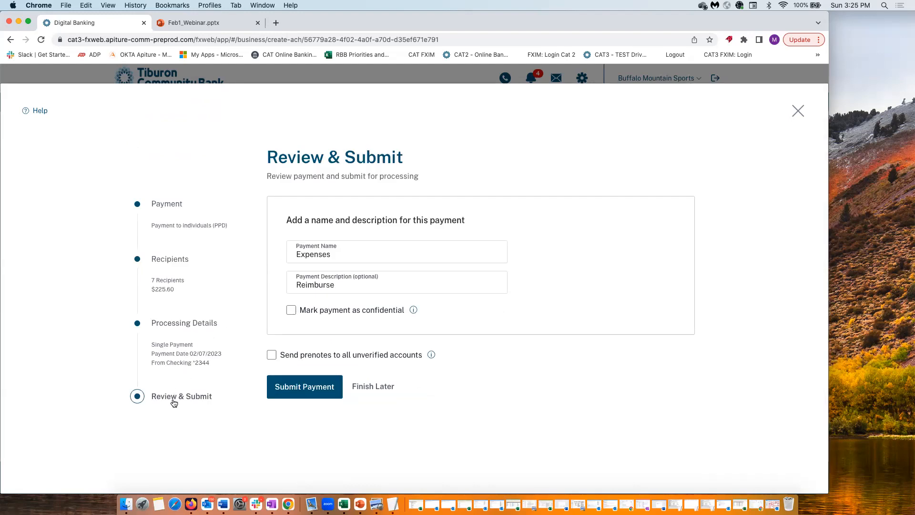
# Rename the payment Expenses10, change the description to Reimbursement, and submit it
pyautogui.click(343, 257)
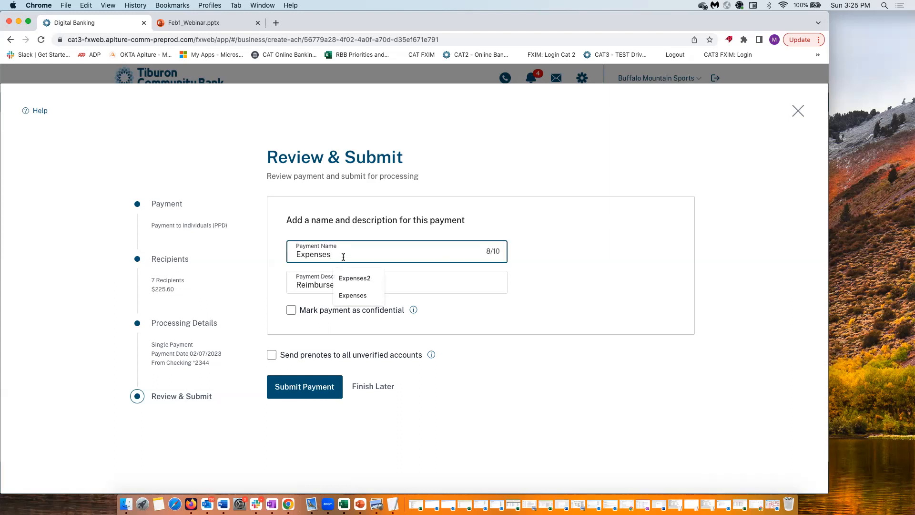
pyautogui.write('10')
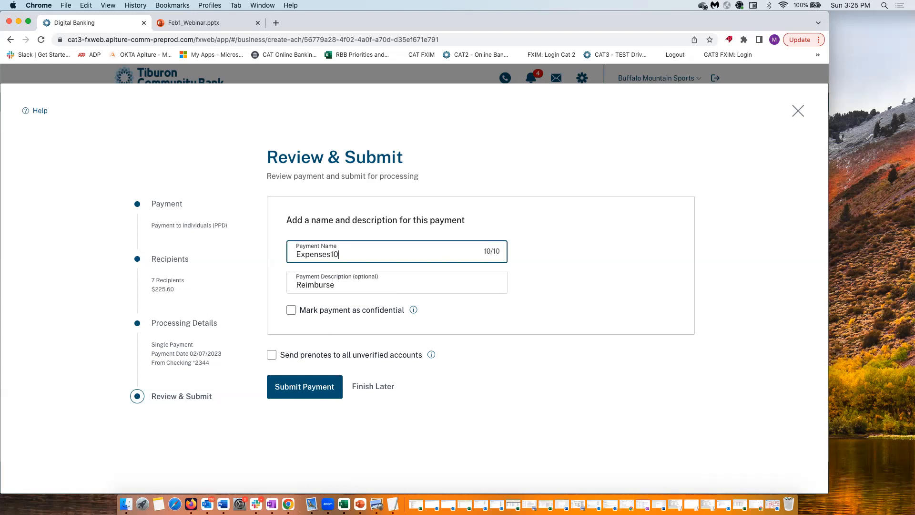
pyautogui.click(336, 285)
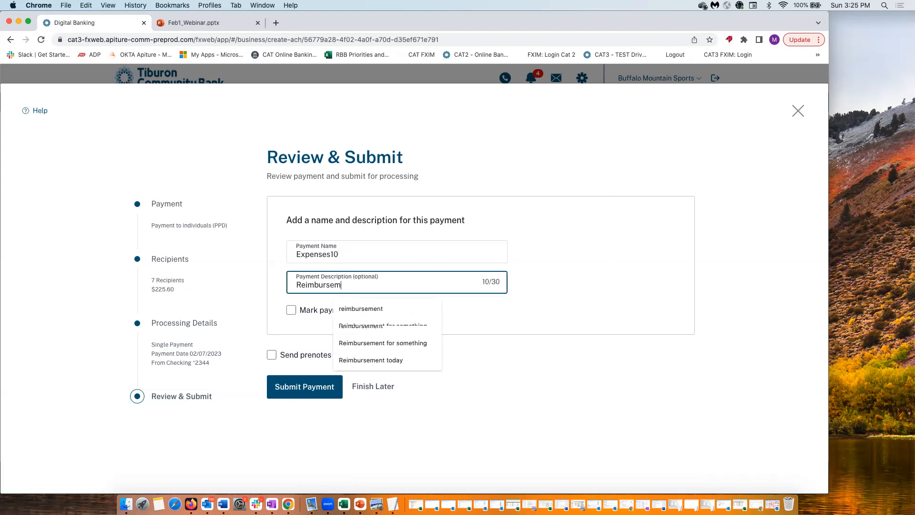
pyautogui.write('ment')
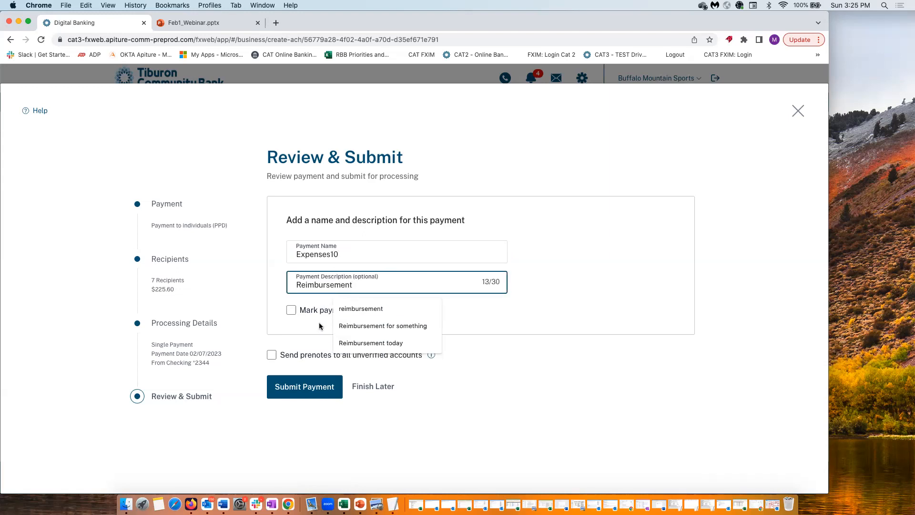
pyautogui.click(296, 324)
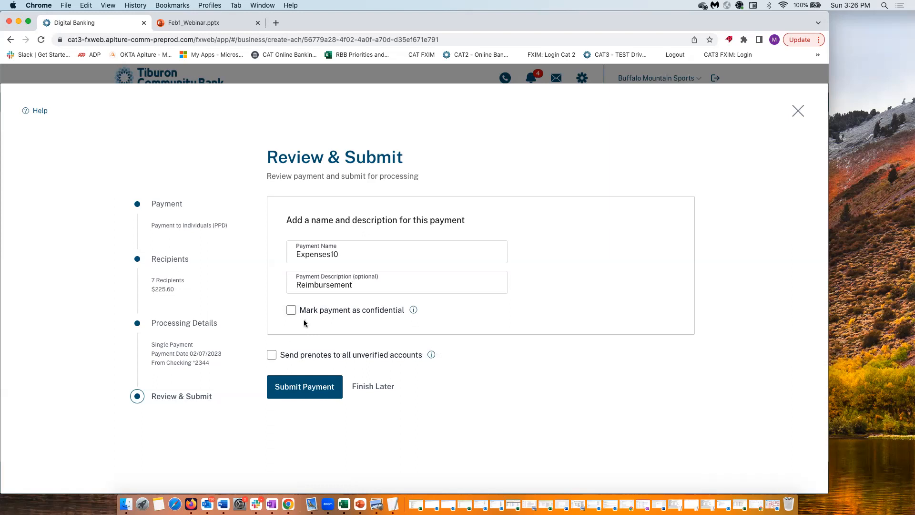
pyautogui.click(297, 388)
pyautogui.click(283, 399)
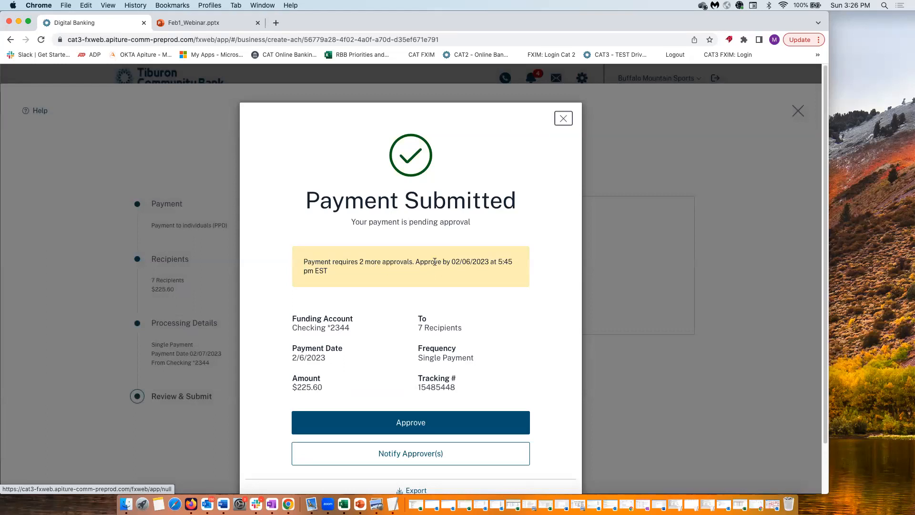
# Close the Payment Submitted confirmation to see Expenses10 listed for $225.60 CR
pyautogui.scroll(-3, 378, 350)
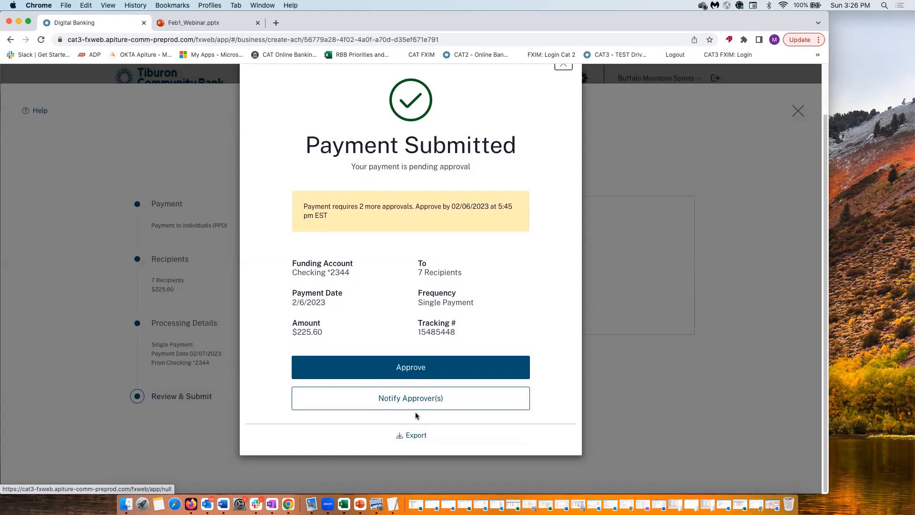
pyautogui.scroll(3, 553, 123)
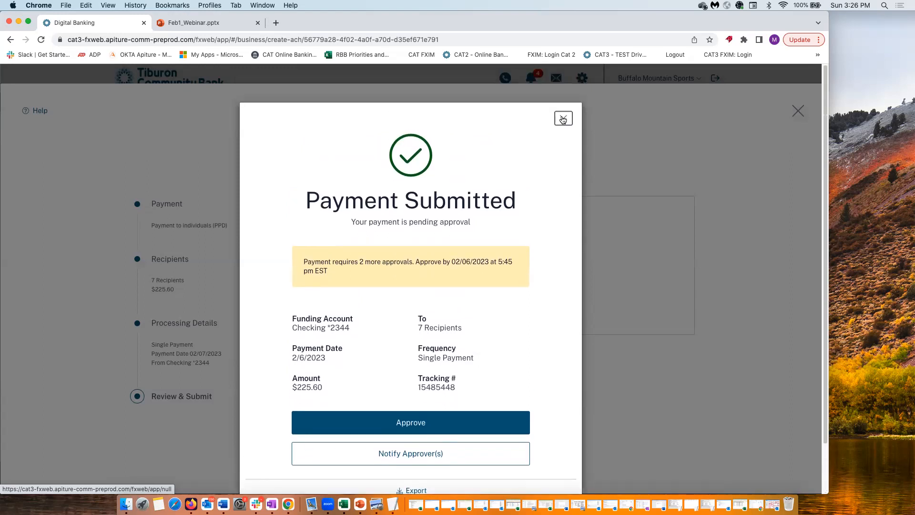
pyautogui.click(562, 120)
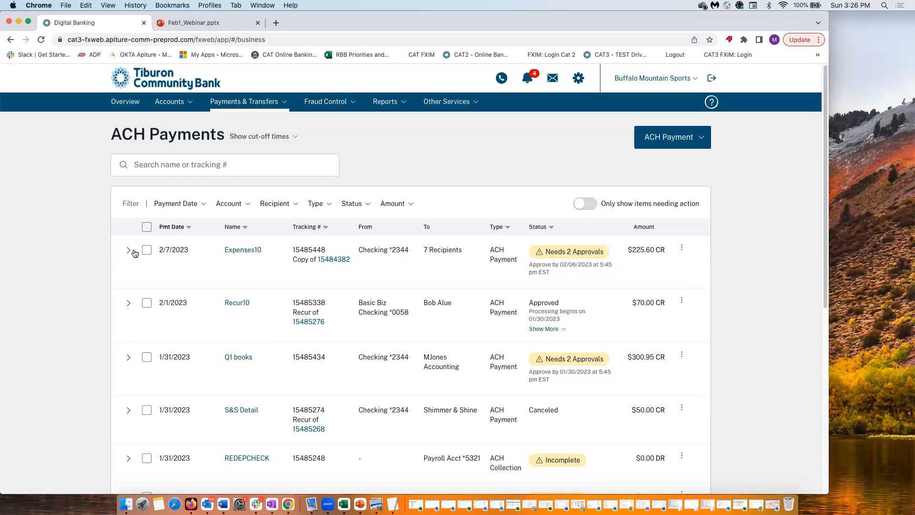
# Expand the Expenses10 row to show its 7 recipients and the Reimbursement description
pyautogui.click(130, 251)
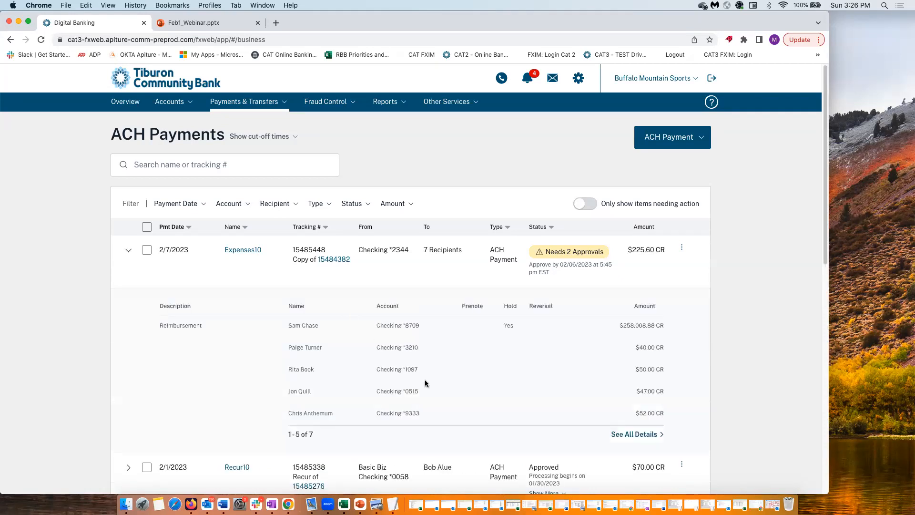